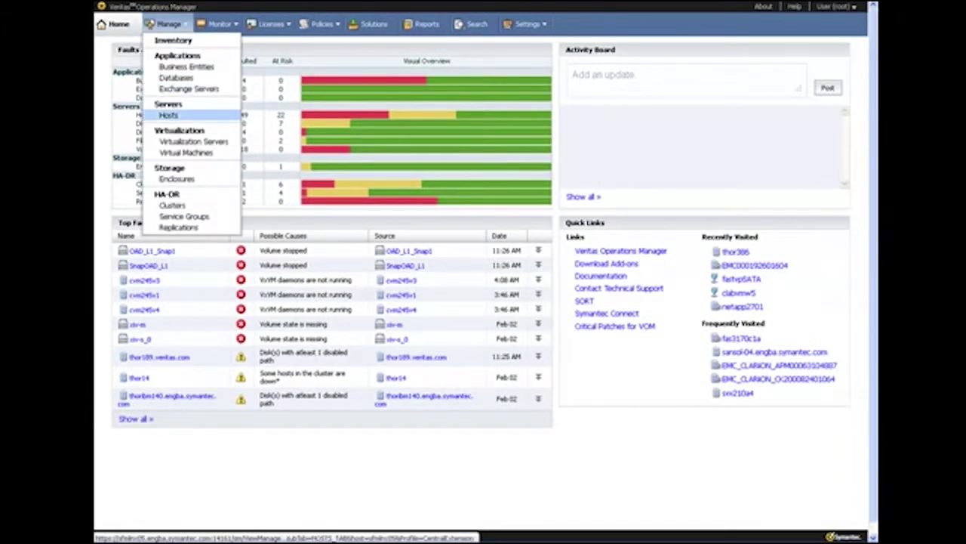
# Show the Hosts inventory listing each host's state, platform, OS version and virtualization server
pyautogui.click(169, 115)
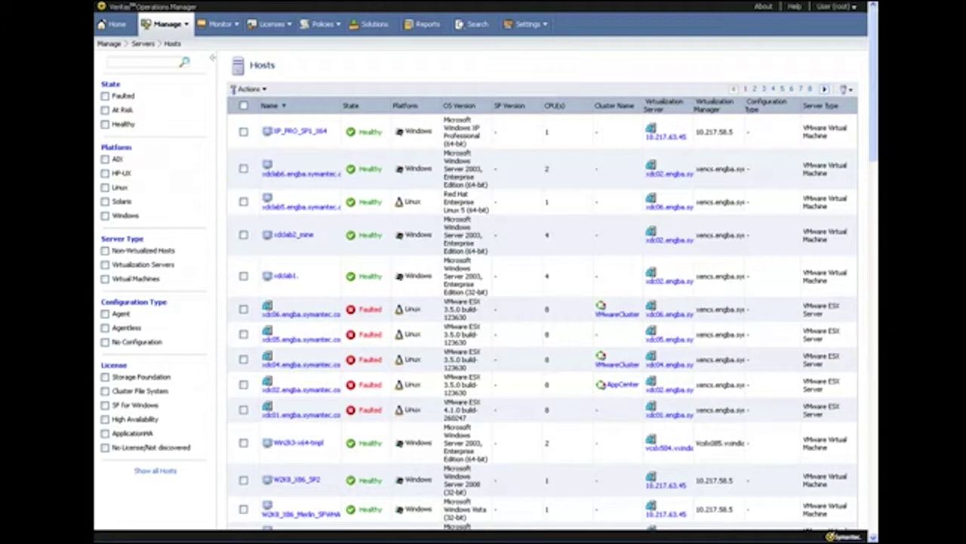
# Browse to the Storage Enclosures inventory of EMC, HITACHI, IBM and 3PARdata arrays
pyautogui.click(168, 24)
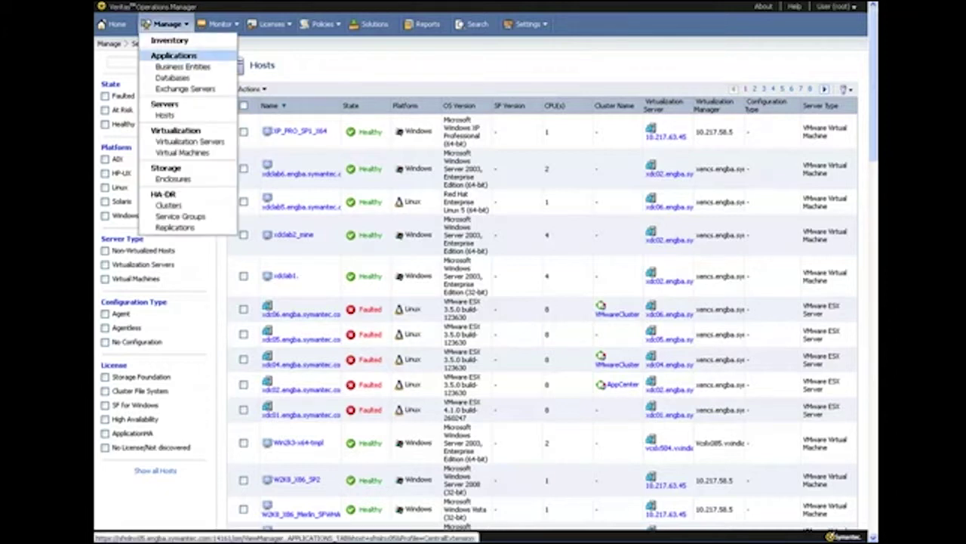
pyautogui.click(173, 178)
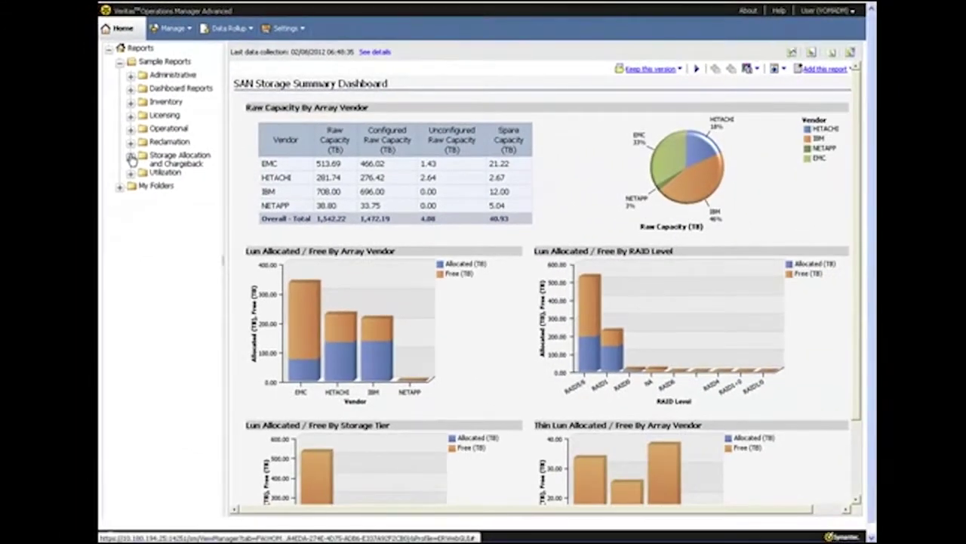
# Open the VMware Virtual Machine Chargeback Summary report under Storage Allocation and Chargeback > Utilization
pyautogui.click(131, 156)
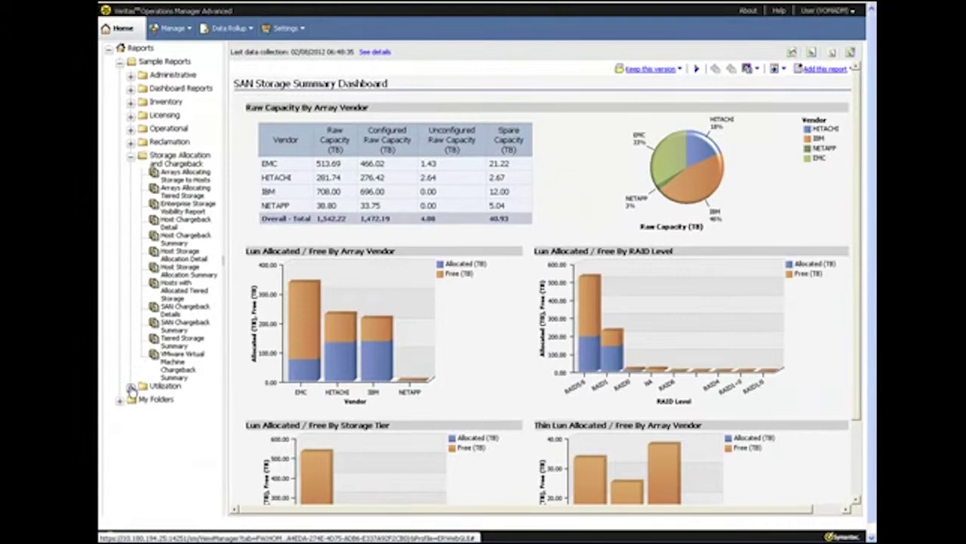
pyautogui.click(131, 388)
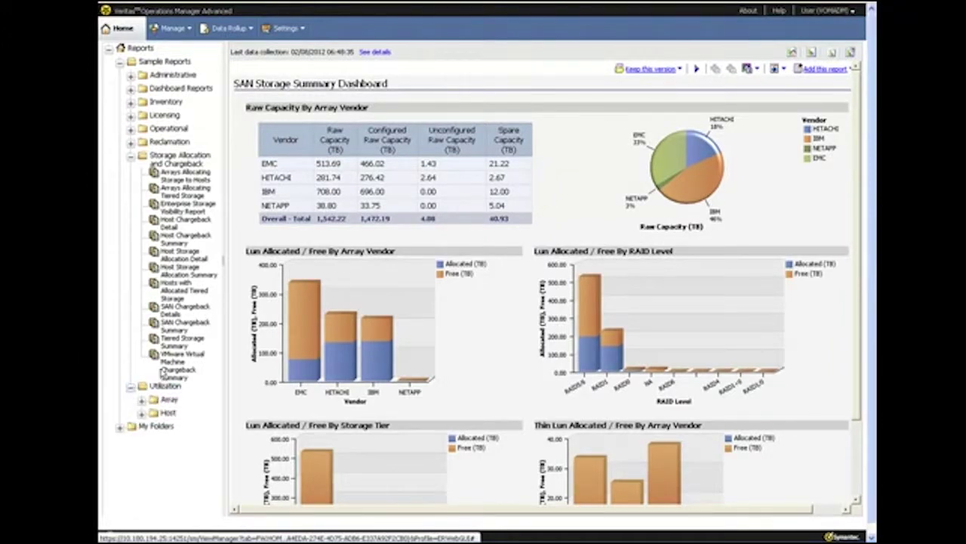
pyautogui.click(175, 363)
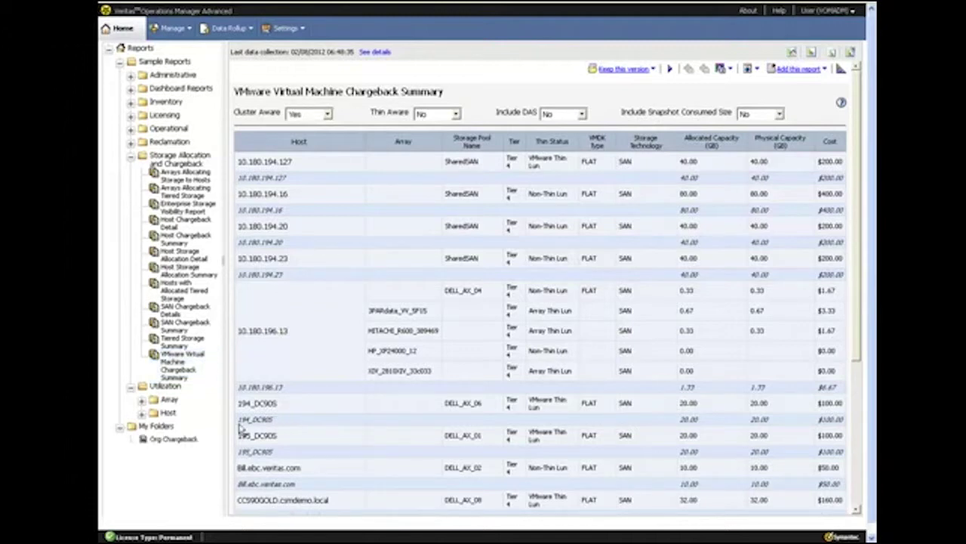
# Open the Org Chargeback report and list its HTML, PDF, XML and Excel view formats
pyautogui.click(174, 441)
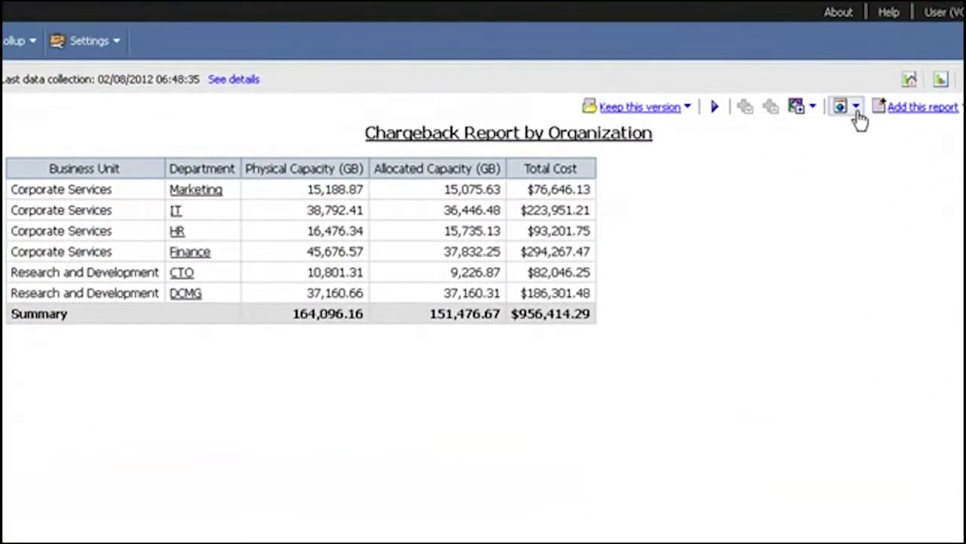
pyautogui.click(857, 107)
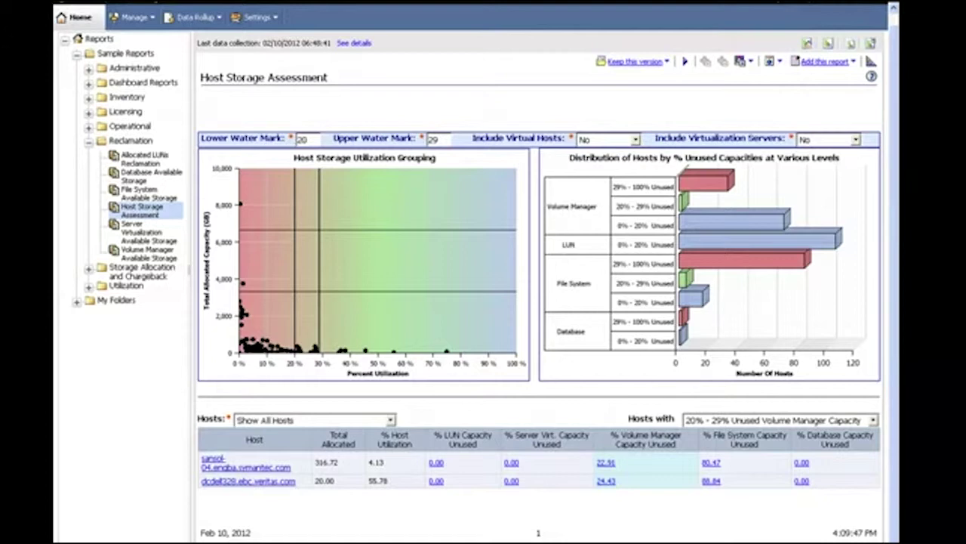
# List the volumes of host sansol-04 and select the 1.0 GB tpVol2
pyautogui.press('Tab')
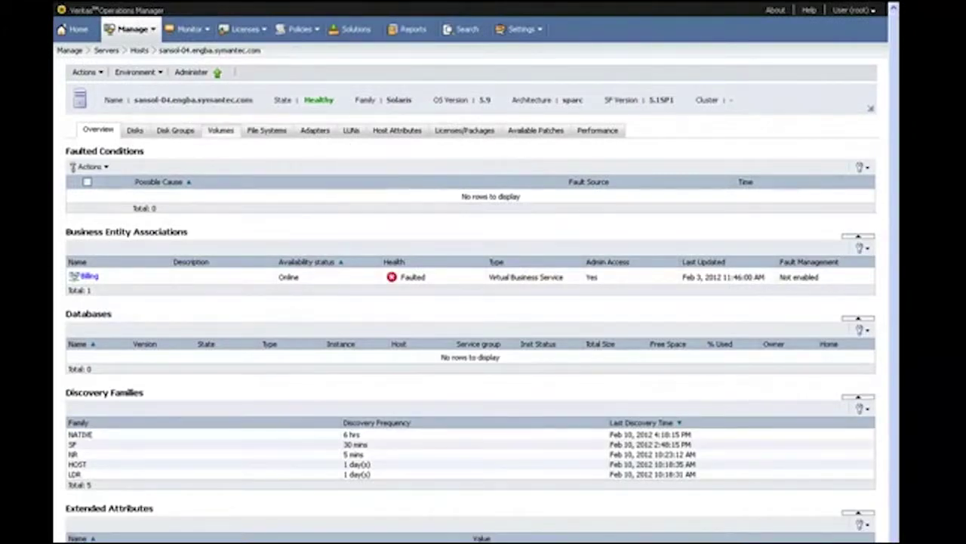
pyautogui.click(220, 129)
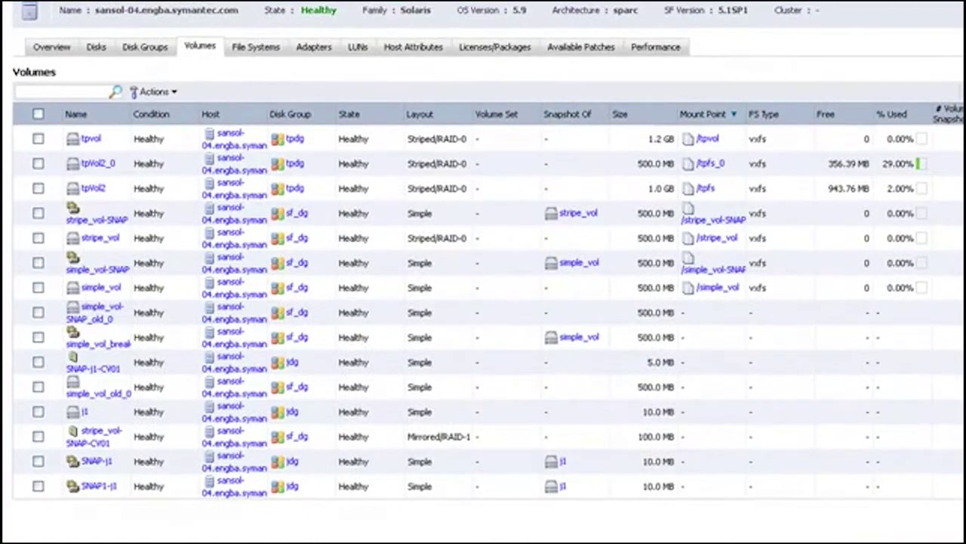
pyautogui.click(38, 188)
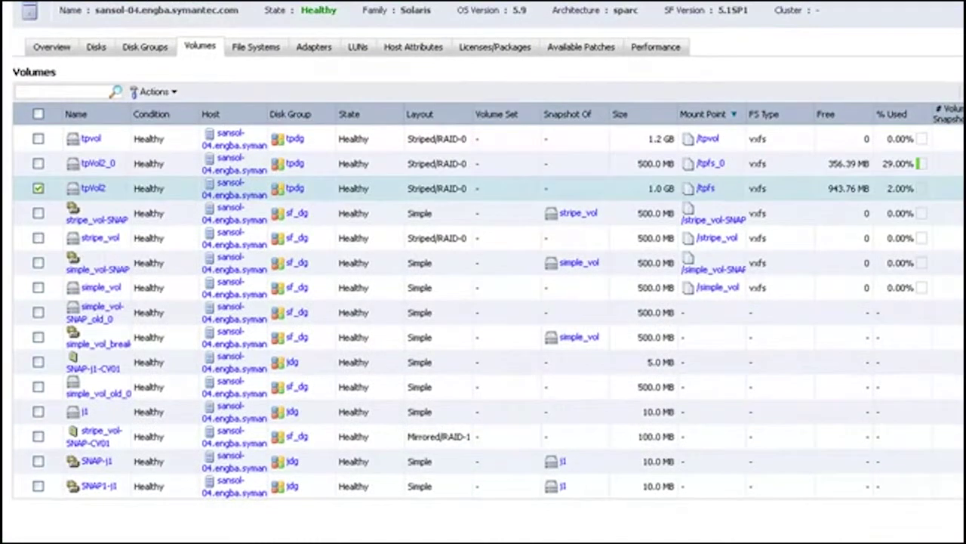
# Open the Resize Volume dialog for tpVol2 with the Shrink operation chosen
pyautogui.rightClick(113, 192)
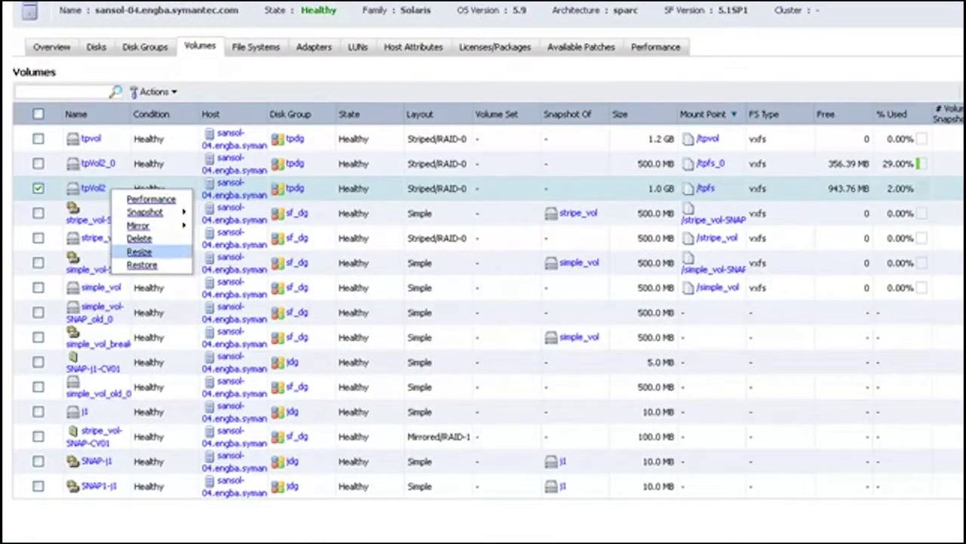
pyautogui.click(139, 251)
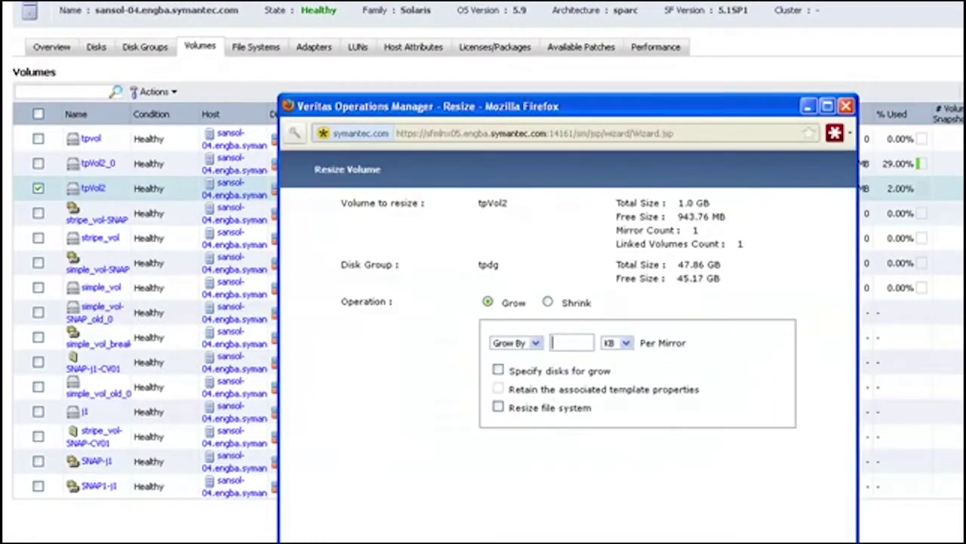
pyautogui.click(548, 301)
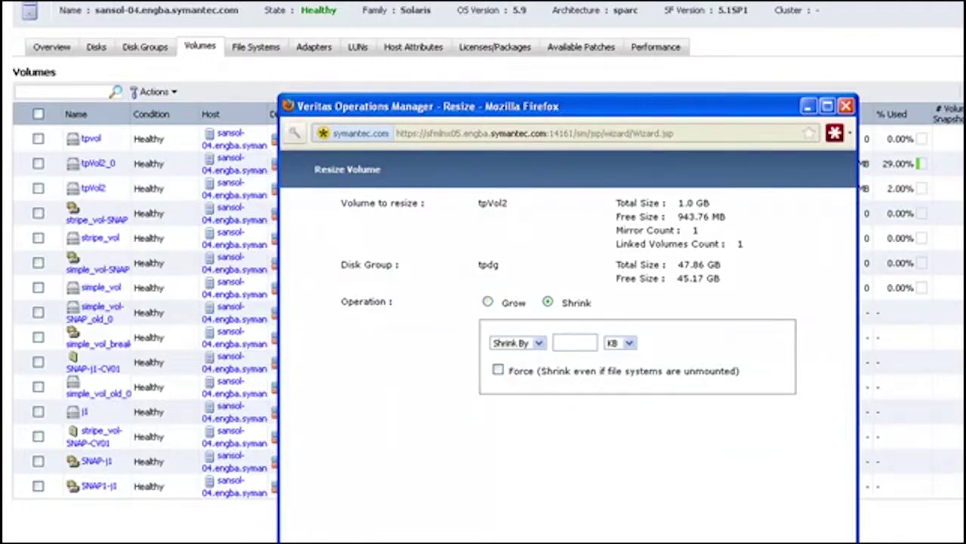